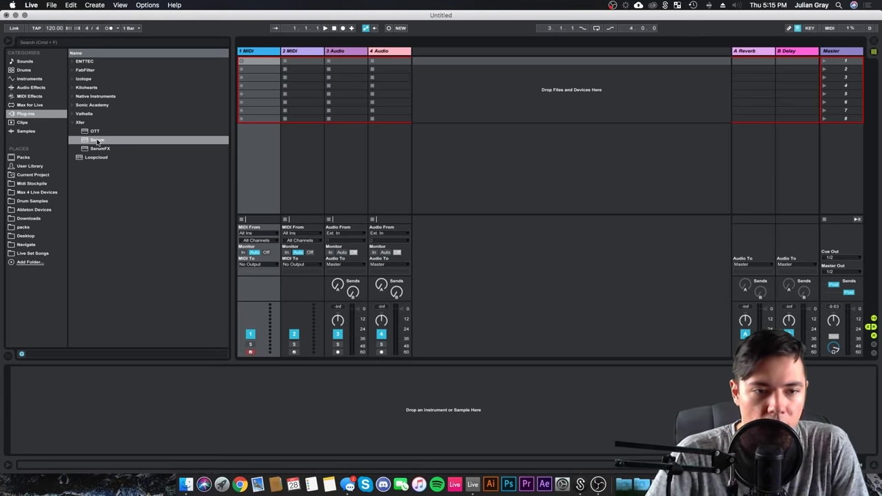
- Load Serum onto MIDI track 1 and move its editor window into view
left_click(97, 141)
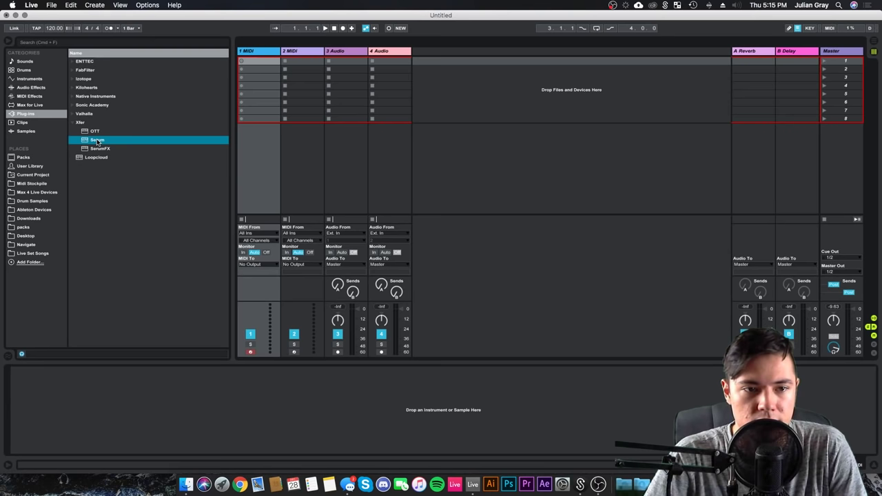
double_click(97, 140)
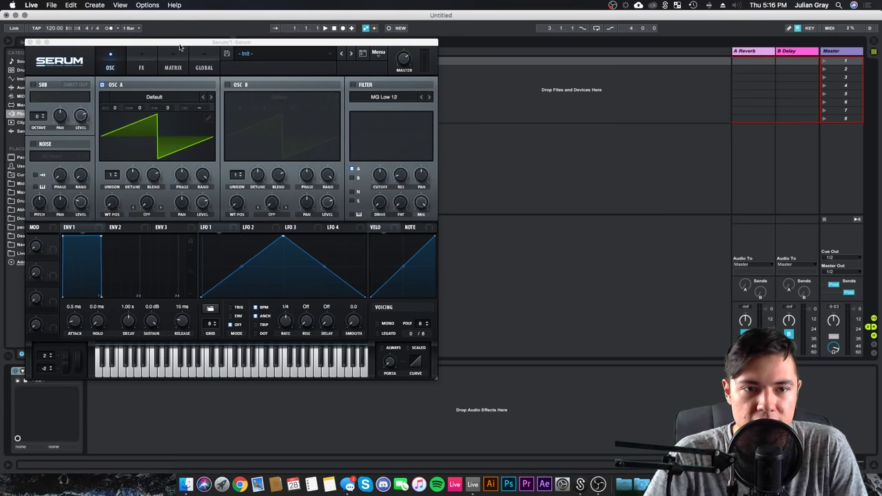
left_click_drag(180, 48, 396, 55)
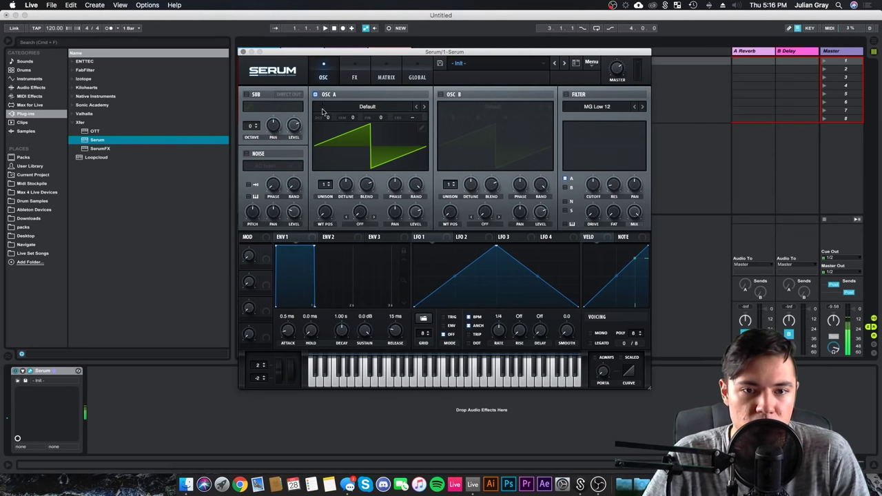
- Lower oscillator A an octave and enable oscillator B with the BS2 - Subby Saw wavetable
left_click_drag(329, 118, 335, 133)
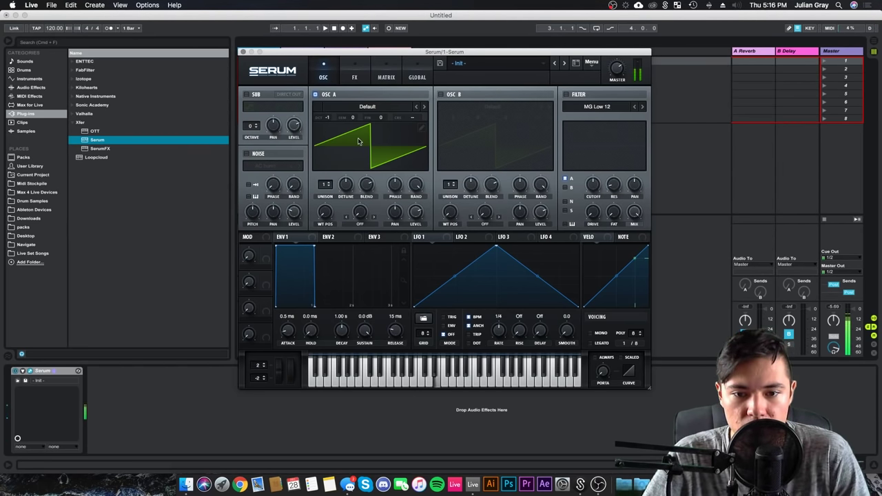
left_click(440, 95)
left_click(490, 106)
mouse_move(470, 121)
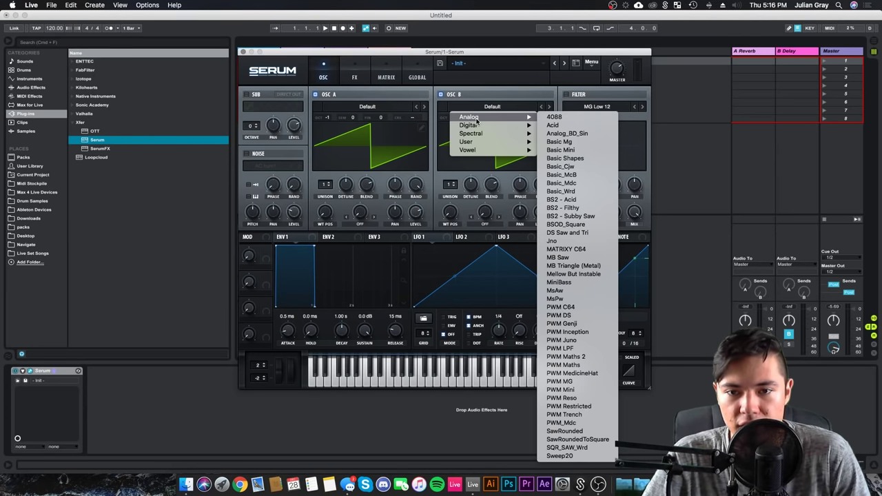
left_click(585, 217)
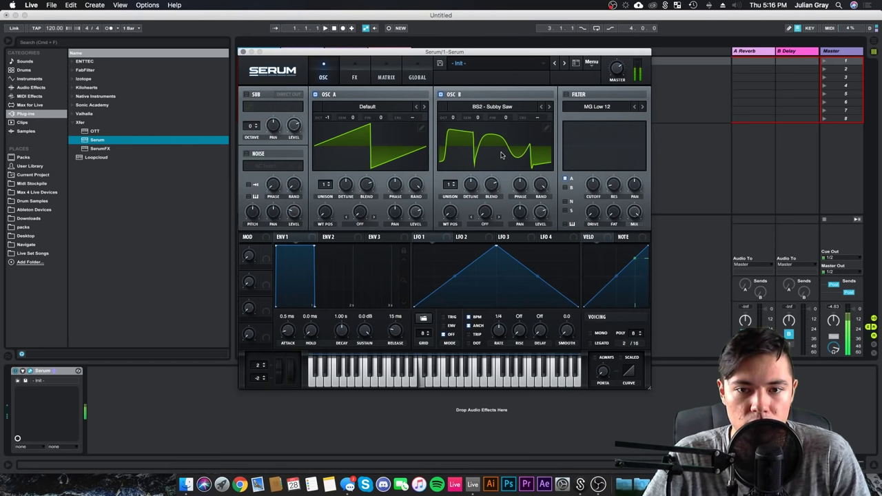
- Set both oscillators to -2 octaves and detune oscillator B up about 5 cents
left_click_drag(454, 118, 453, 134)
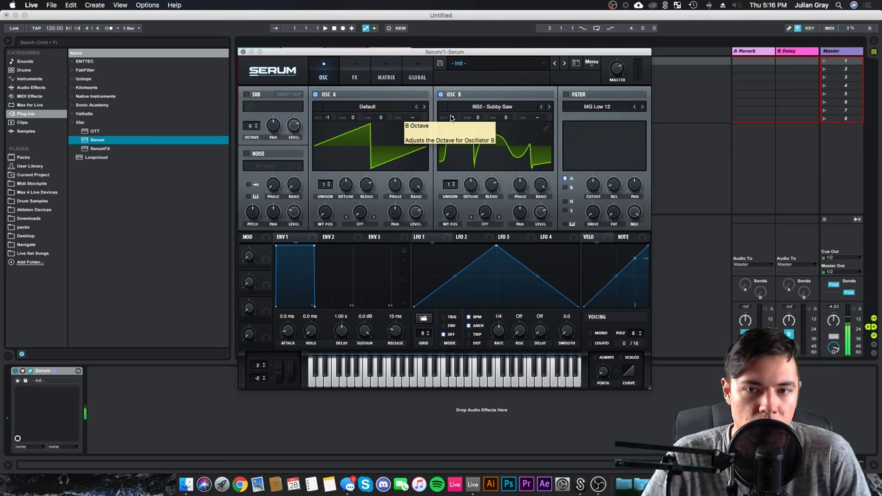
left_click_drag(451, 118, 452, 131)
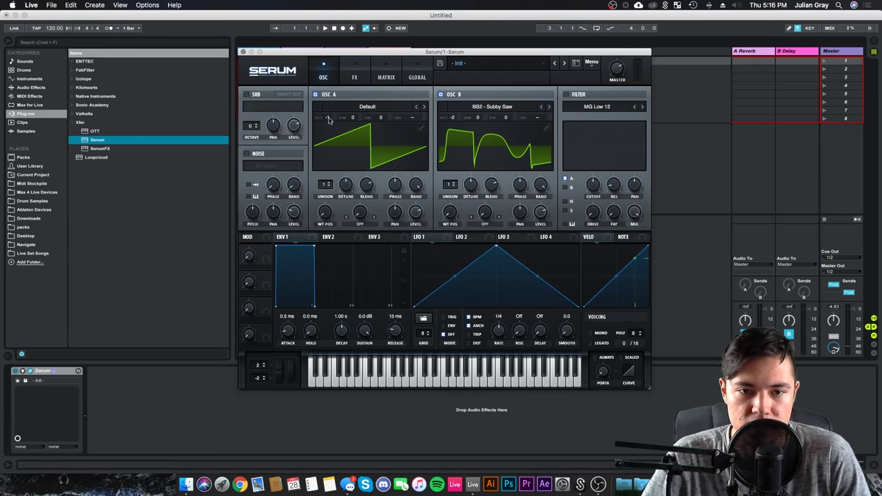
left_click_drag(328, 119, 330, 132)
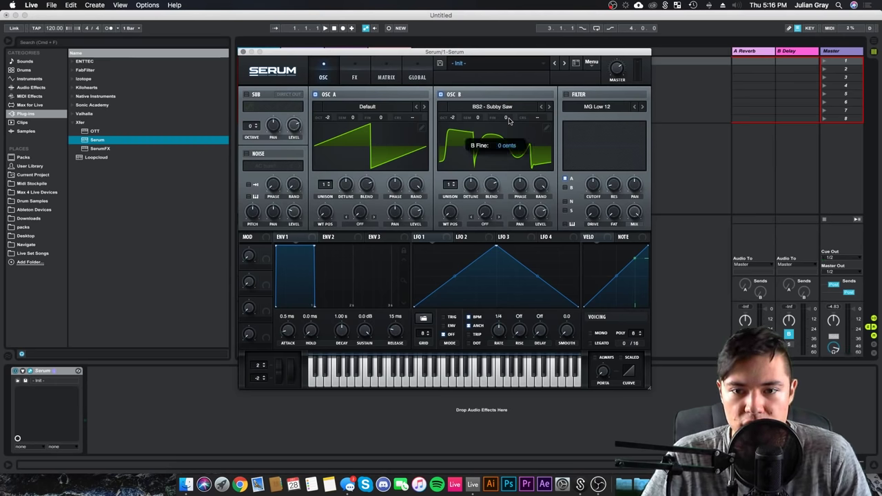
left_click_drag(508, 121, 510, 118)
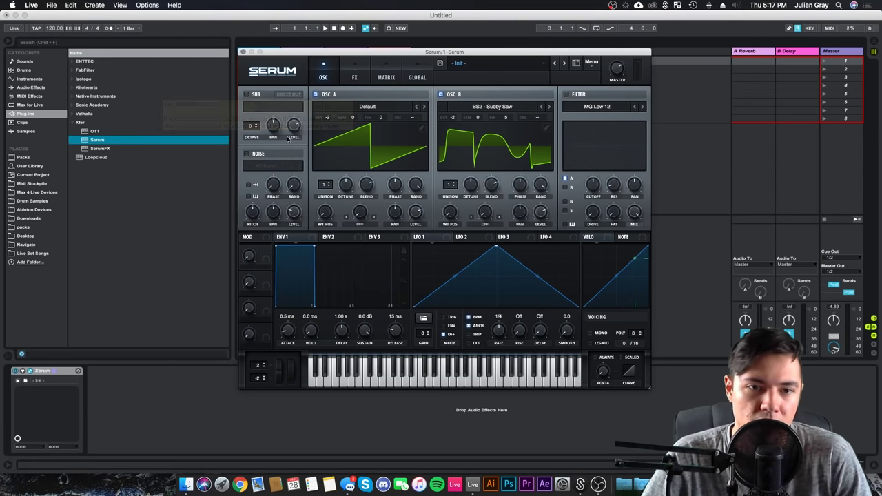
- Enable the sub oscillator at -3 octaves with a different waveform
left_click(246, 95)
scroll(251, 135, "down", 1)
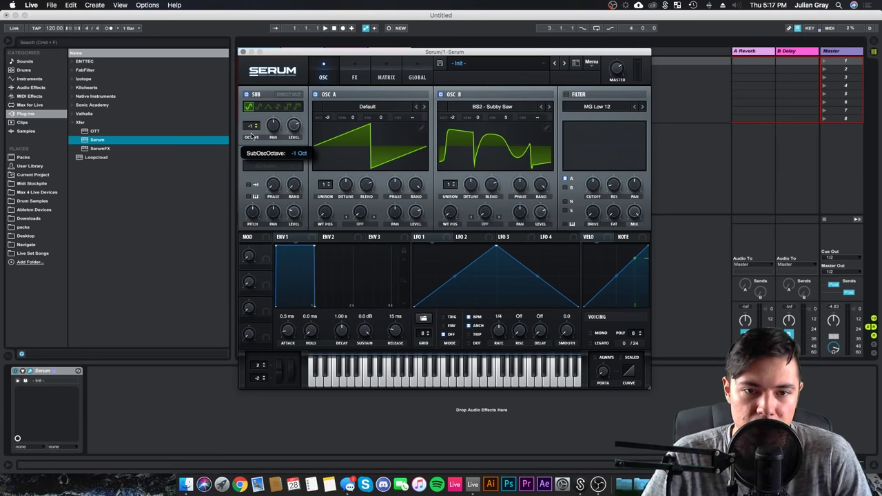
left_click(288, 107)
mouse_move(294, 131)
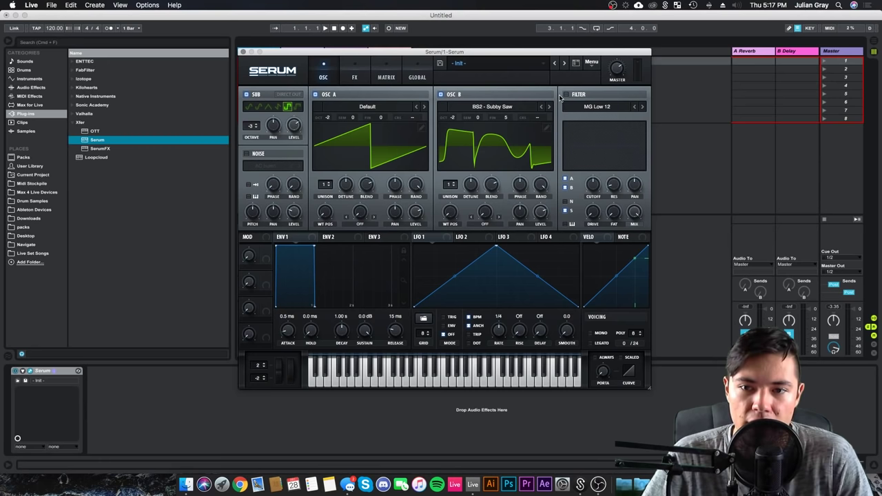
- Switch on the MG Low 12 low-pass filter and turn its cutoff down
left_click(566, 94)
left_click_drag(593, 187, 552, 151)
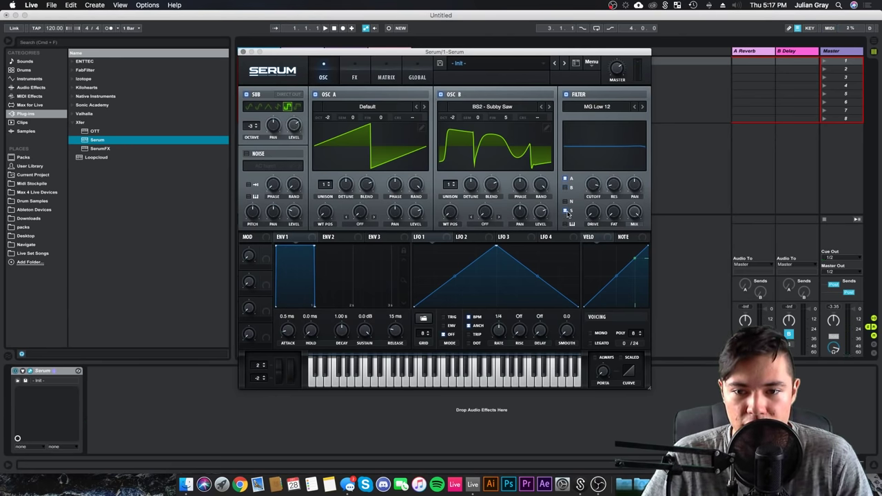
mouse_move(593, 185)
left_mouse_down()
mouse_move(593, 193)
mouse_move(609, 191)
mouse_move(596, 178)
mouse_move(594, 199)
left_mouse_up()
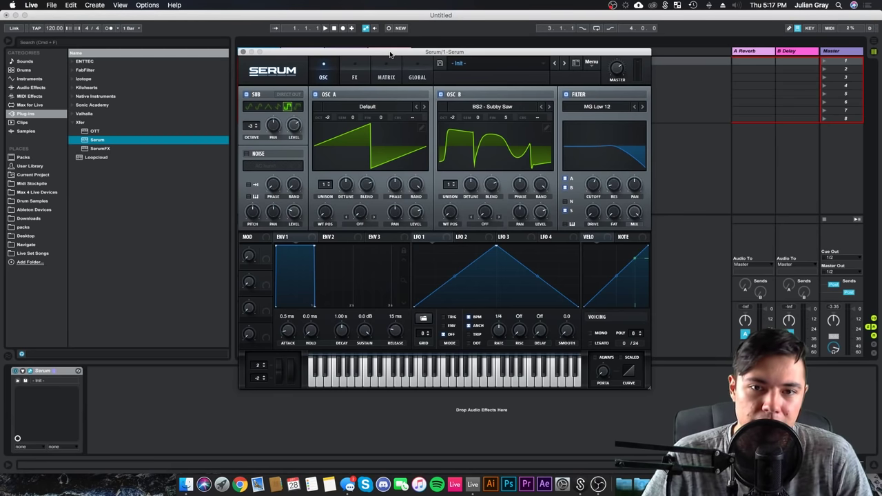
- Route envelope 2 to the filter cutoff at amount 46, with base cutoff near 100 Hz
left_click_drag(390, 54, 390, 53)
left_click(329, 238)
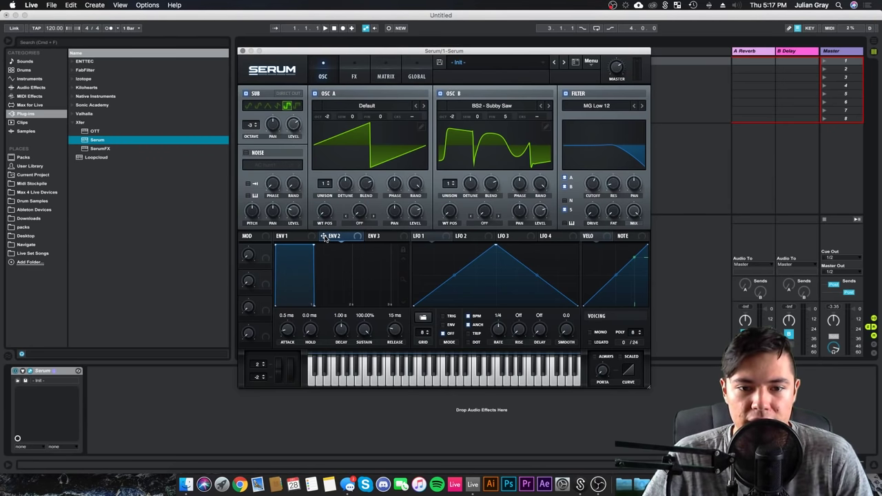
left_click(310, 237)
left_click(330, 237)
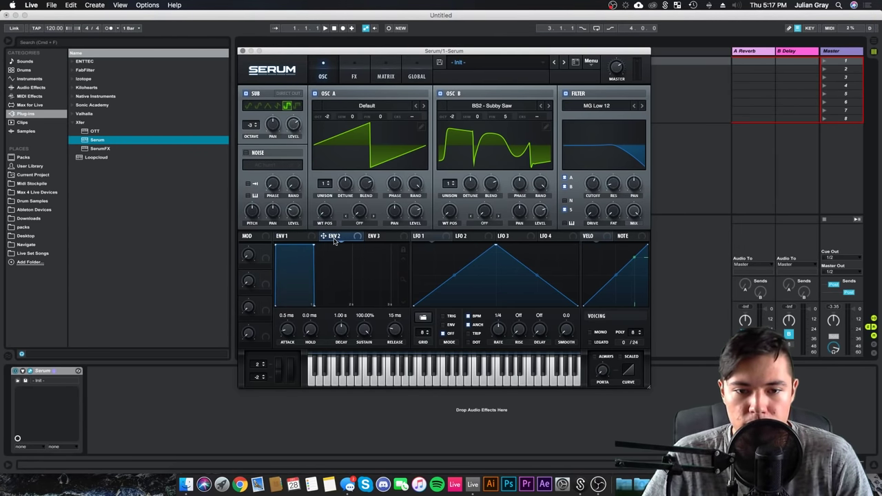
left_click(309, 238)
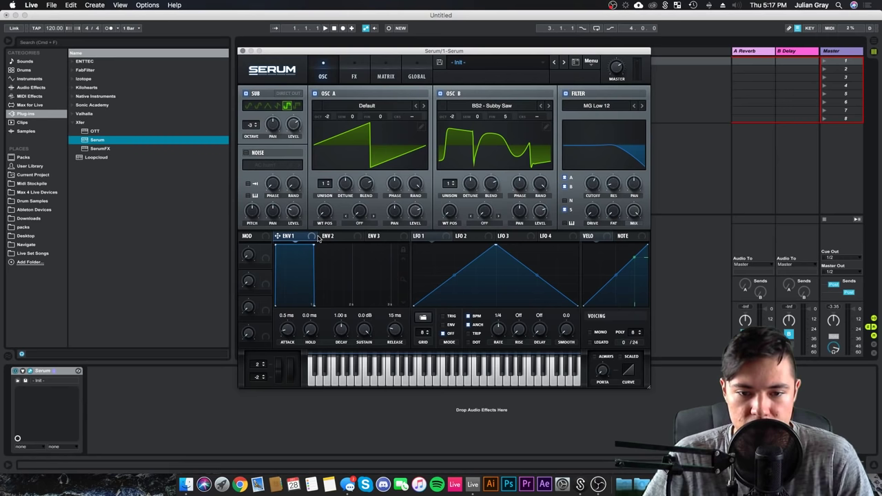
left_click(334, 237)
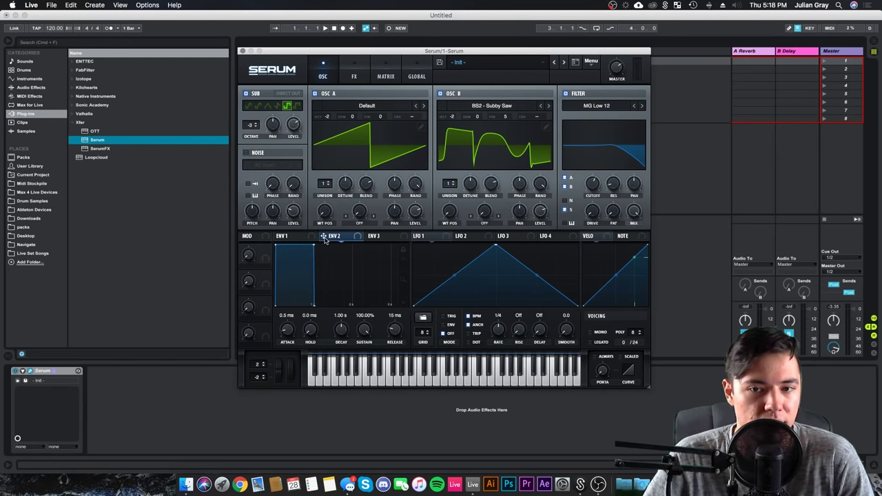
left_click_drag(324, 239, 585, 218)
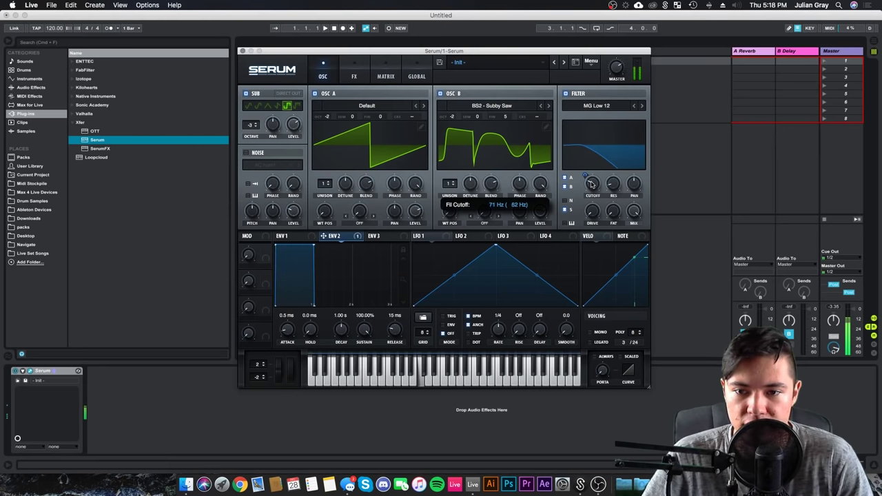
left_click_drag(591, 185, 591, 183)
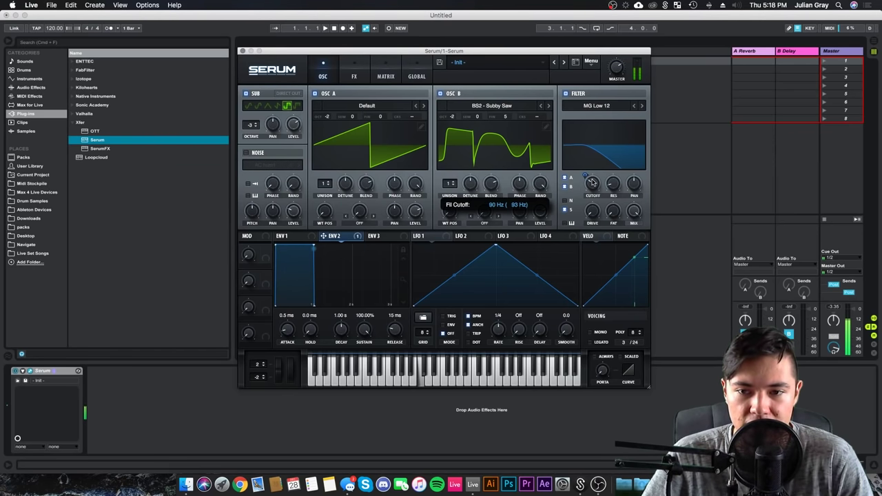
left_click_drag(591, 181, 591, 180)
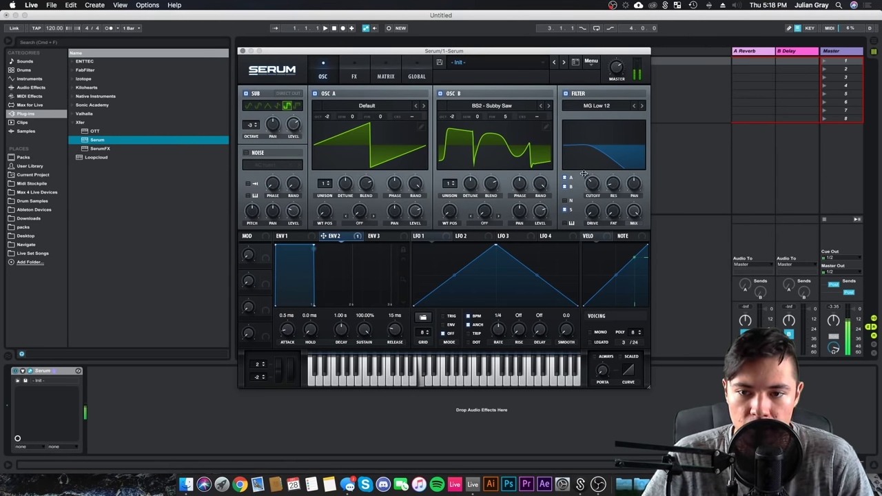
left_click_drag(584, 175, 589, 159)
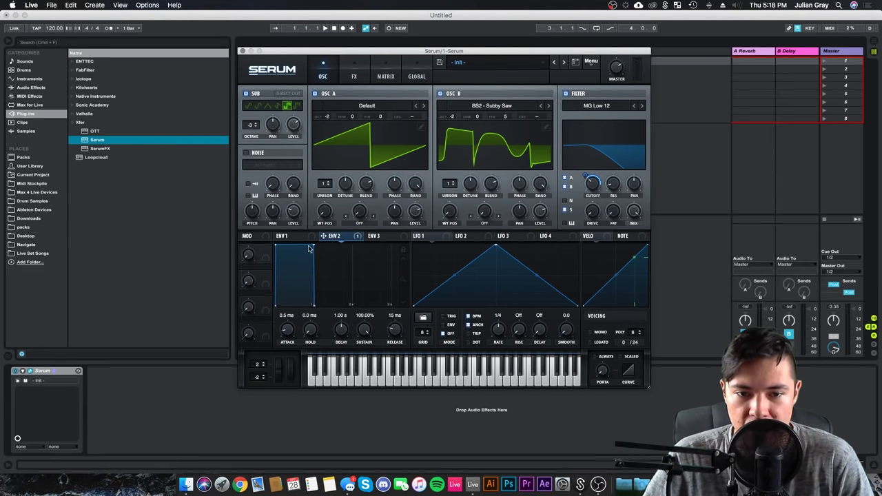
- Drop envelope 2's sustain to 0% and lengthen its attack to 48 ms
left_click_drag(313, 245, 297, 296)
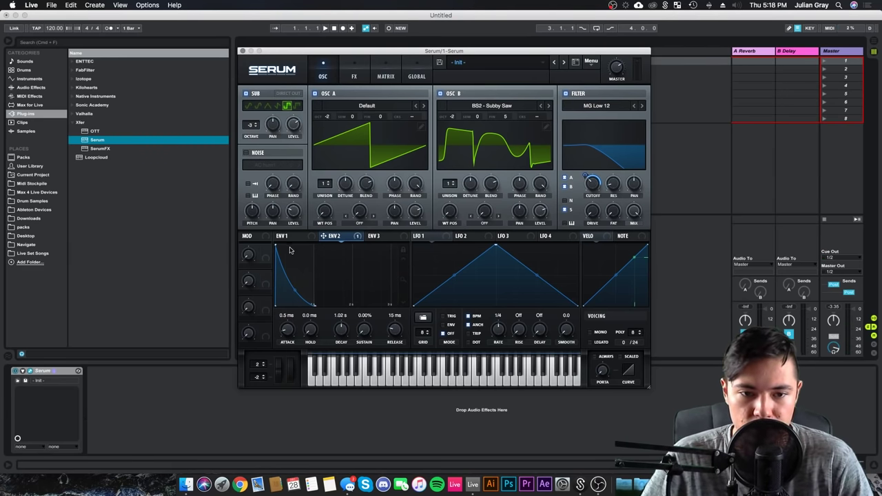
left_click_drag(290, 336, 292, 333)
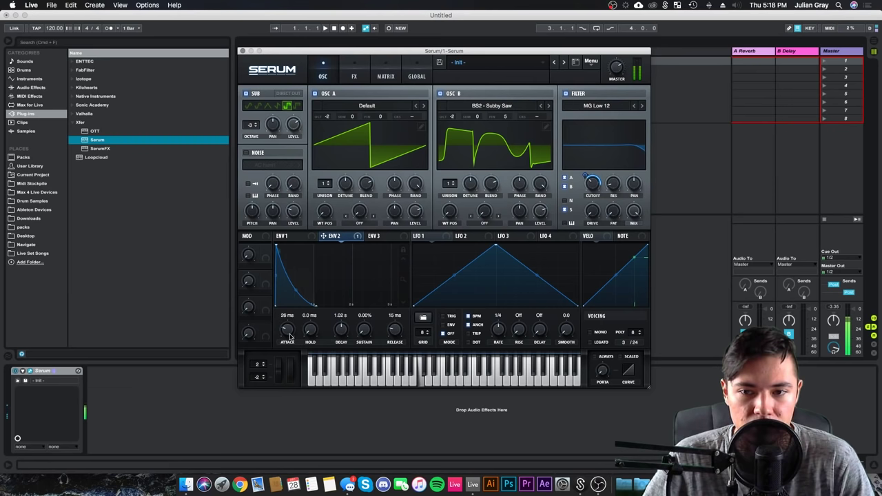
left_click_drag(290, 335, 290, 334)
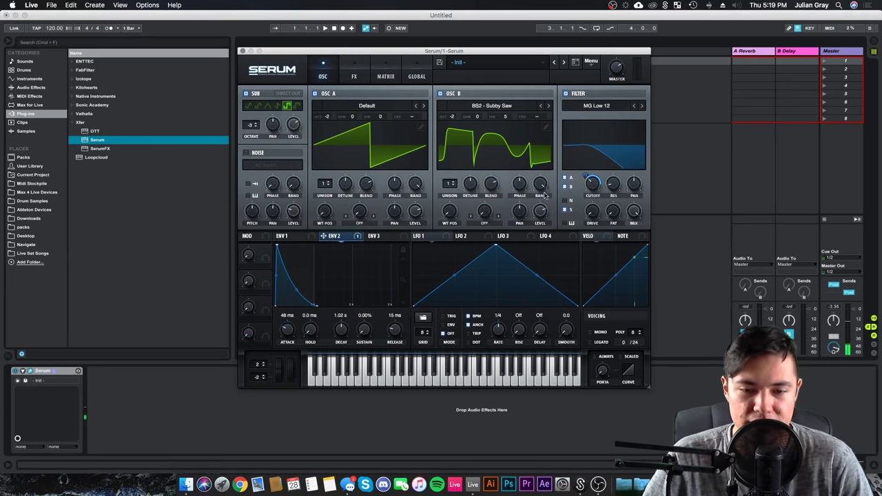
- Route LFO 1 to oscillator A's volume and the sub oscillator level
left_click(423, 237)
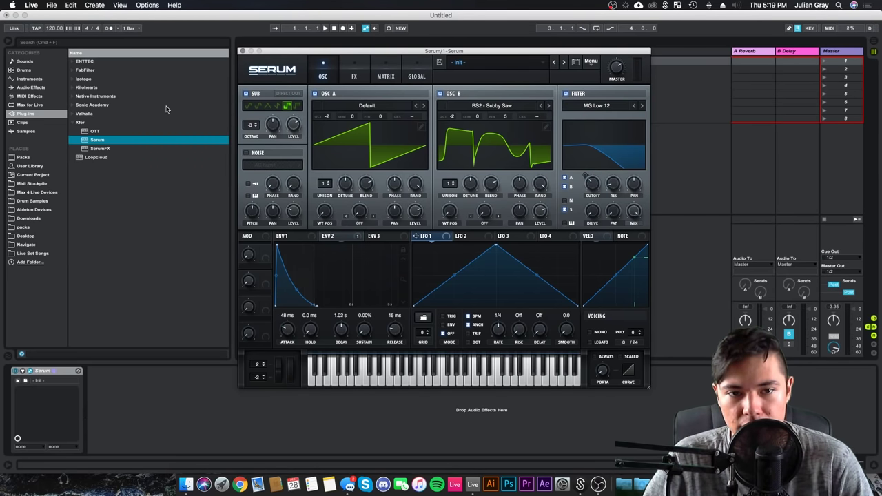
left_click_drag(418, 237, 533, 213)
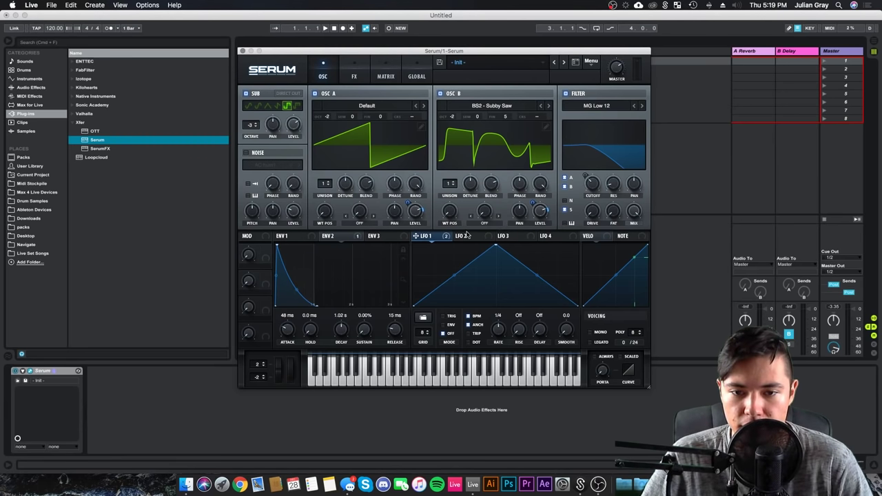
left_click_drag(416, 237, 286, 127)
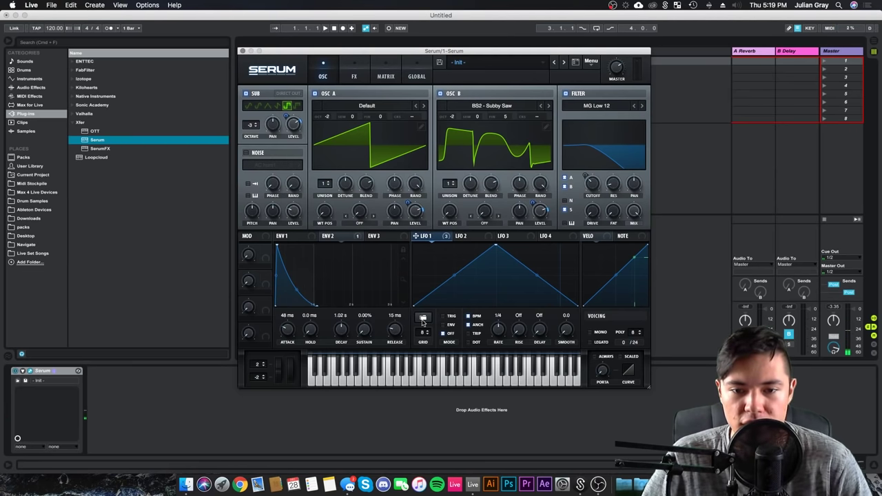
- Try Basic preset shapes on LFO 1, including a rising saw, and settle on a sine
left_click(422, 319)
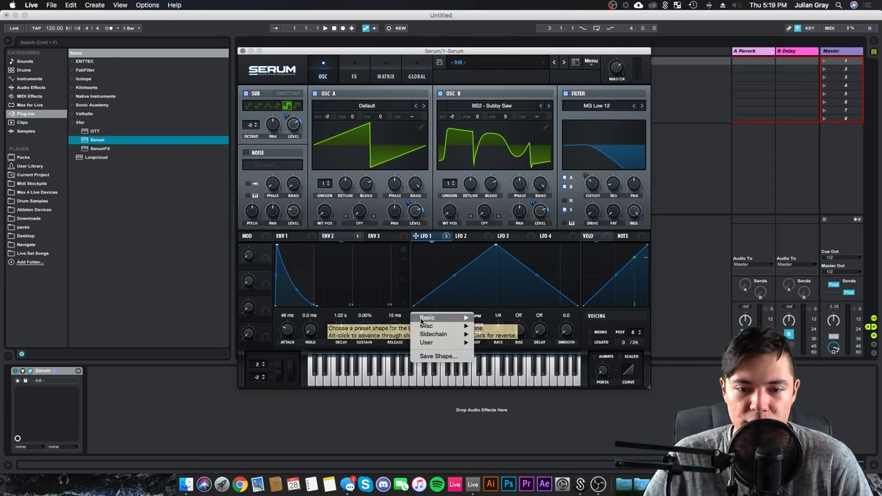
left_click(425, 318)
left_click(428, 318)
mouse_move(428, 318)
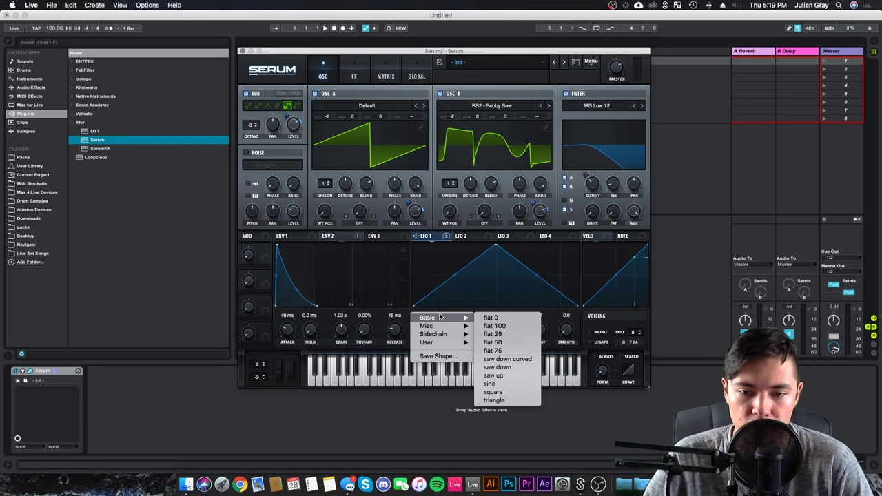
left_click(487, 388)
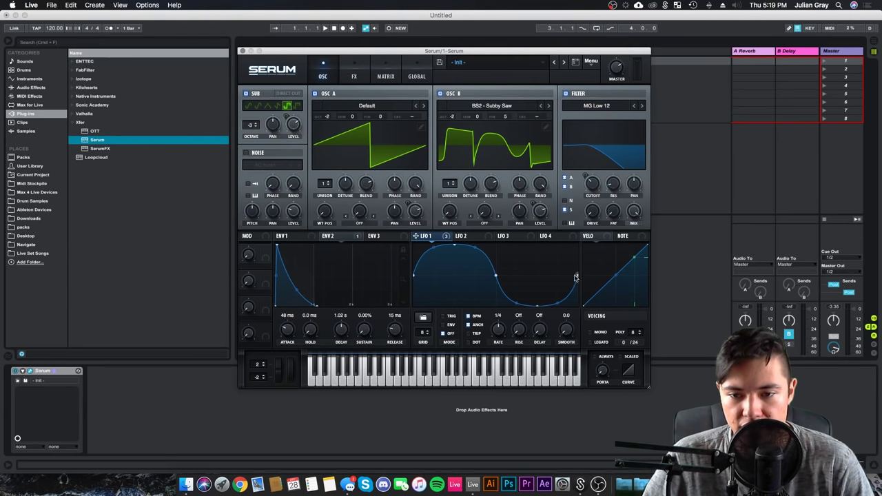
left_click(418, 317)
mouse_move(434, 321)
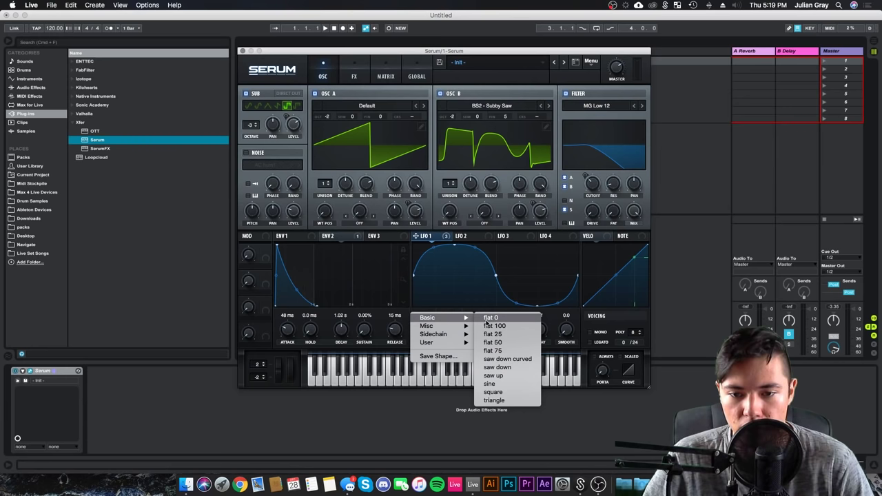
left_click(493, 375)
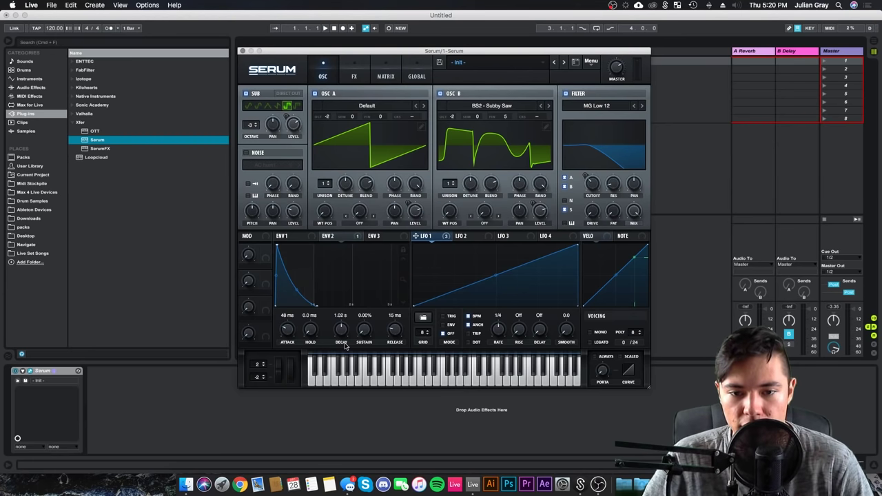
left_click(422, 316)
mouse_move(428, 317)
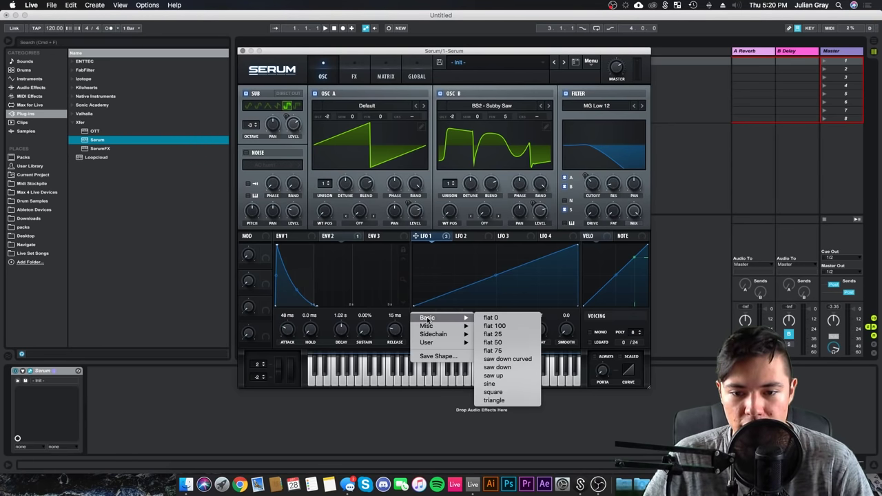
left_click(493, 384)
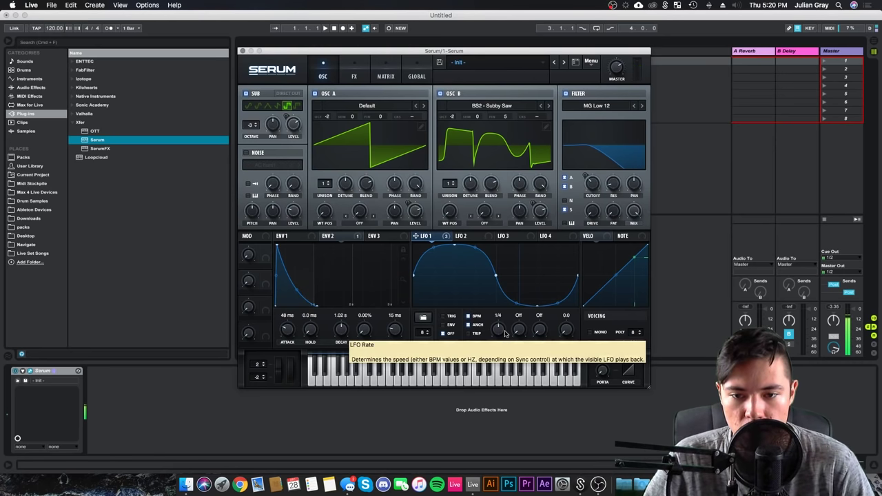
- Set LFO 1's rate to 1/16, add oscillator B volume, and rebalance depths on A and sub
left_click_drag(504, 334, 509, 331)
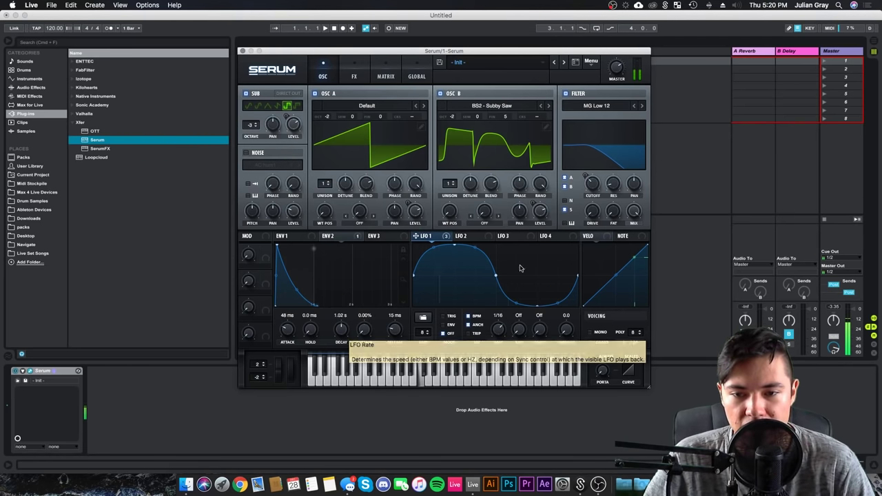
left_click_drag(445, 237, 532, 204)
left_click_drag(406, 199, 408, 198)
left_click_drag(416, 236, 286, 115)
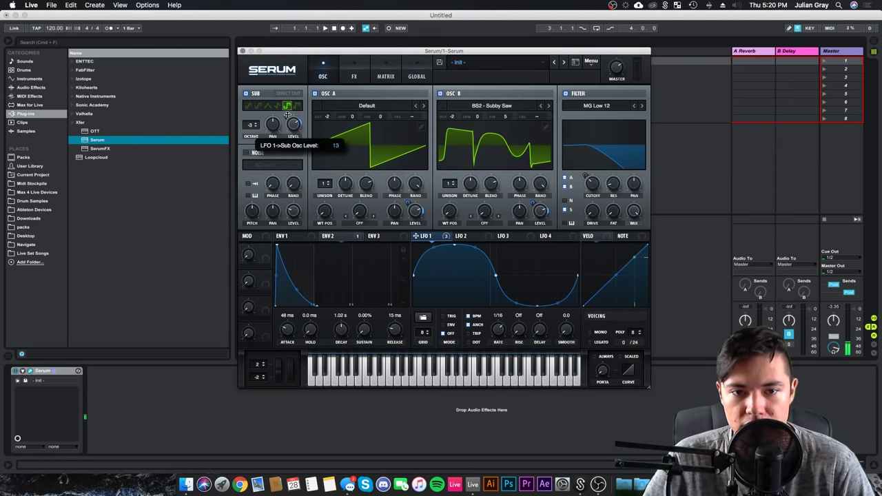
left_click_drag(405, 201, 405, 201)
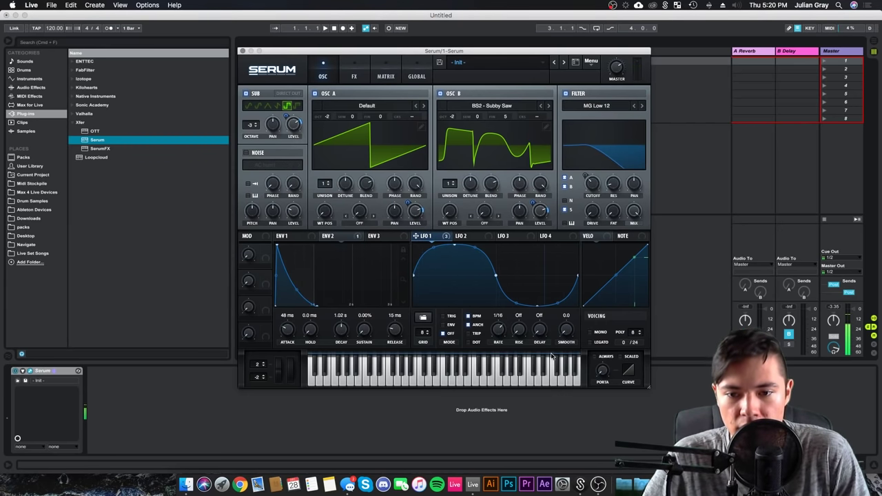
- Raise LFO 1's Rise from Off to 1/2 so the wobble fades in
left_click_drag(521, 330, 530, 303)
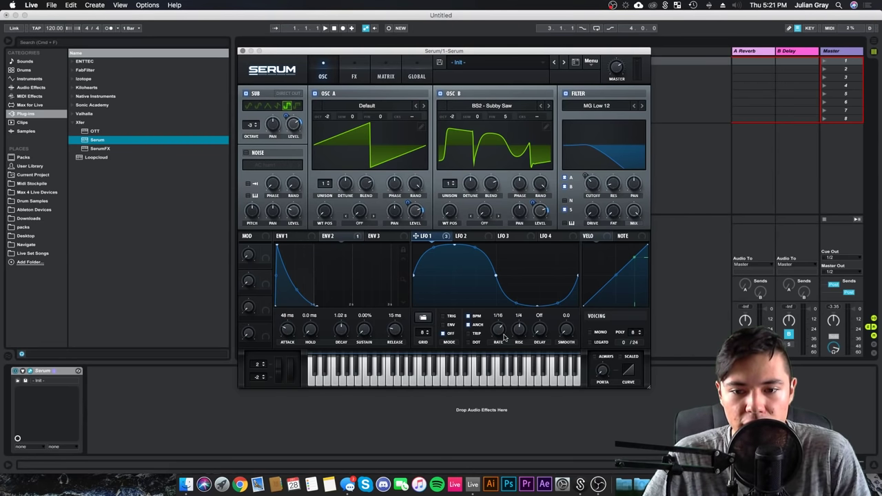
left_click_drag(520, 334, 523, 331)
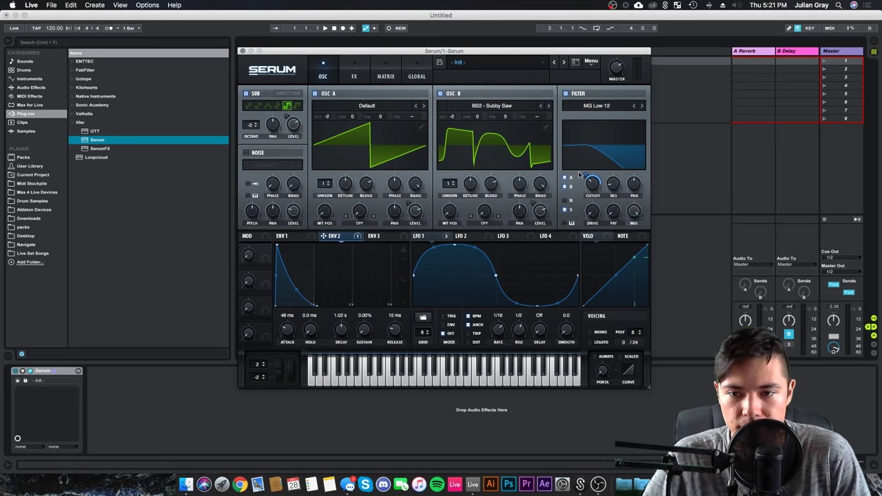
- Tweak envelope 2's cutoff modulation and set the voicing to mono
left_click_drag(586, 173, 591, 180)
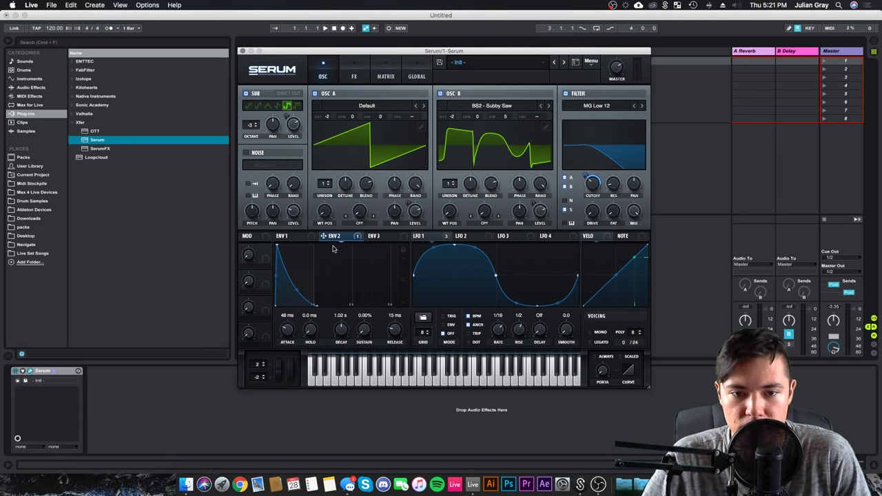
left_click_drag(583, 173, 584, 175)
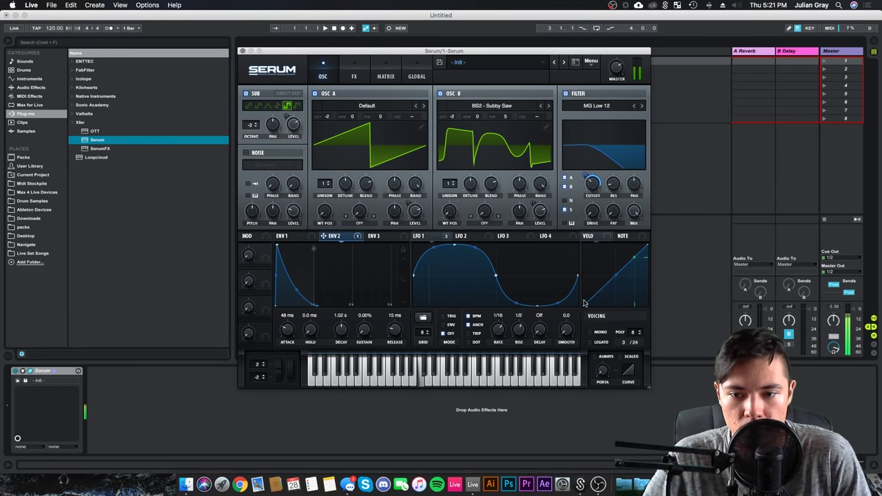
left_click(591, 334)
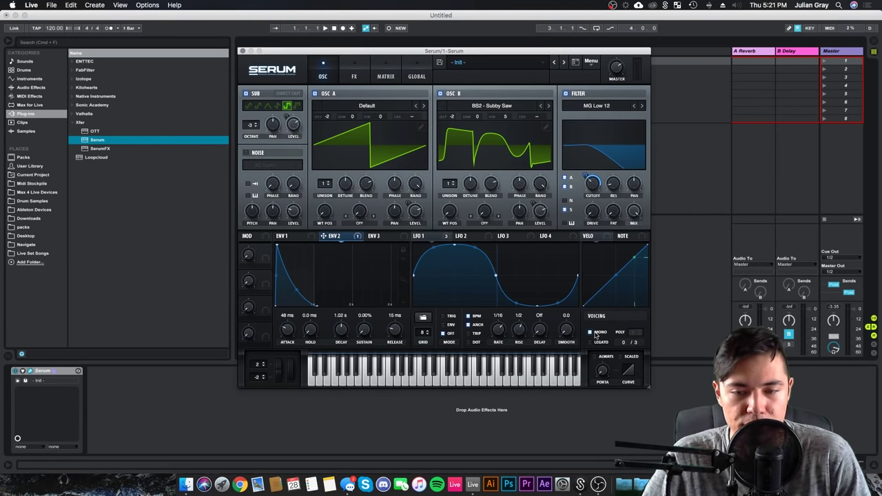
left_click(594, 334)
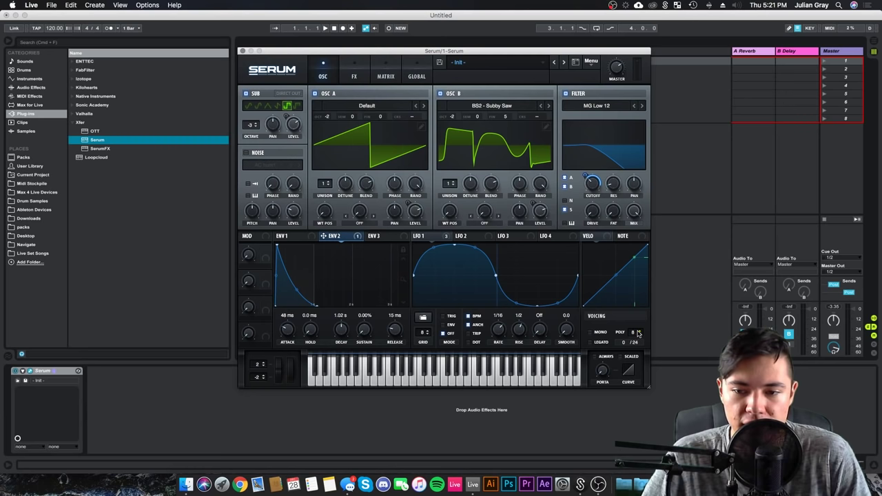
left_click(598, 332)
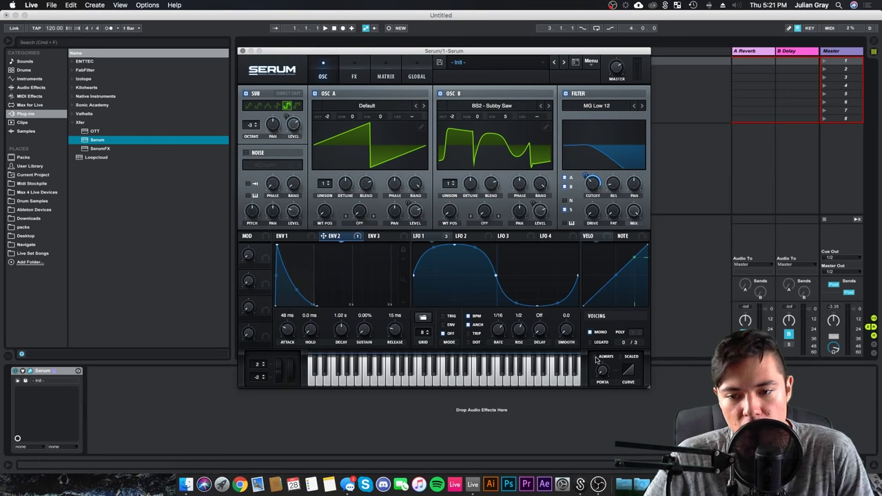
- Enable always-glide and mono voicing, setting the portamento time to 25 ms
left_click(595, 357)
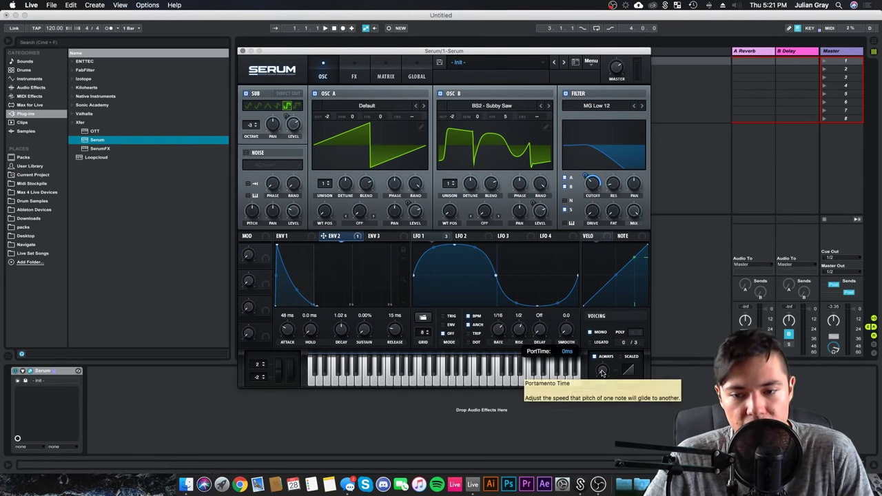
left_click_drag(608, 374, 613, 357)
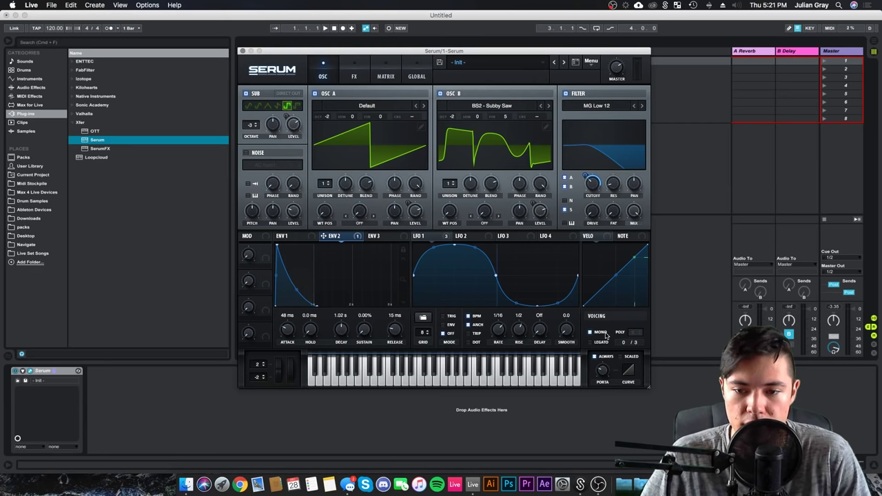
left_click(604, 335)
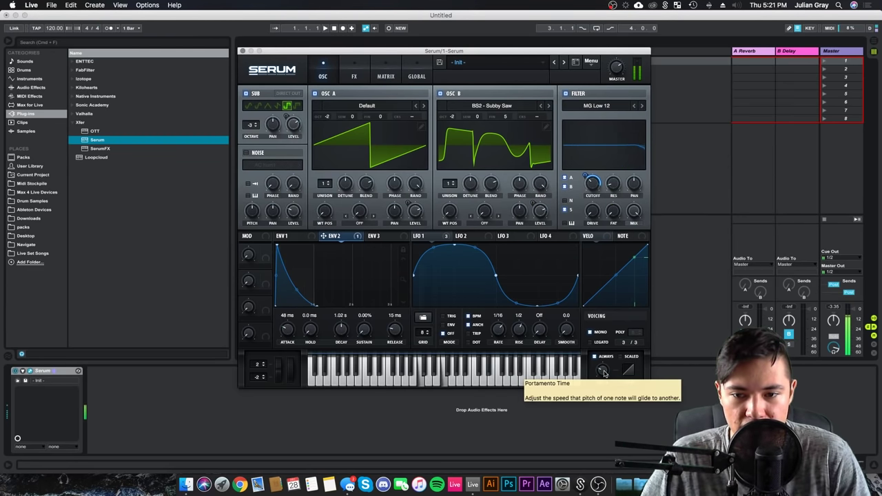
left_click_drag(604, 374, 607, 368)
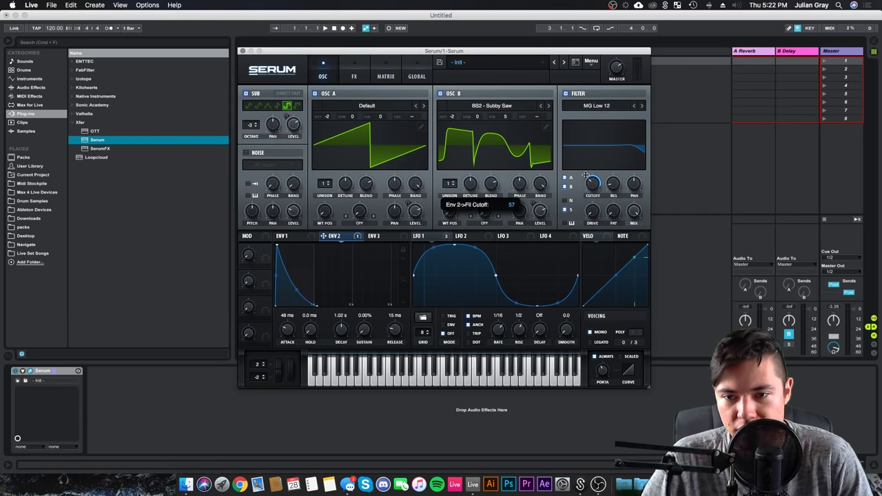
- Show the FX page and switch on the Reverb module in Hall mode
left_click(362, 77)
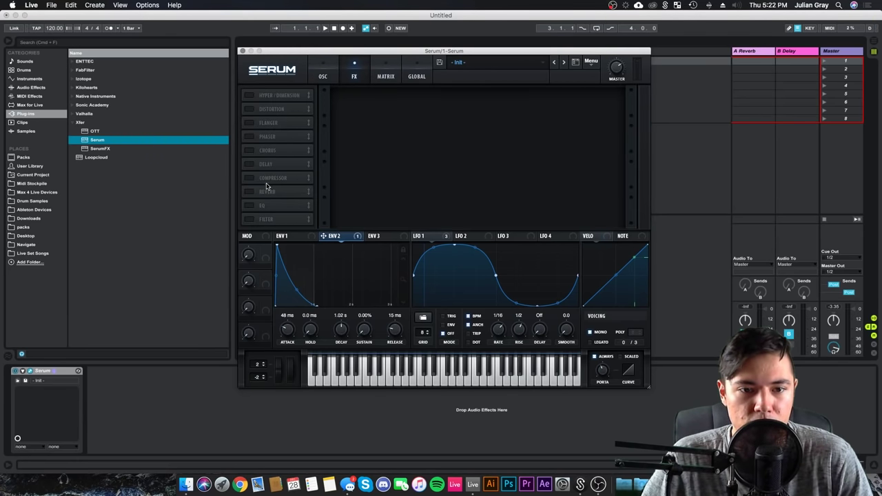
left_click(250, 193)
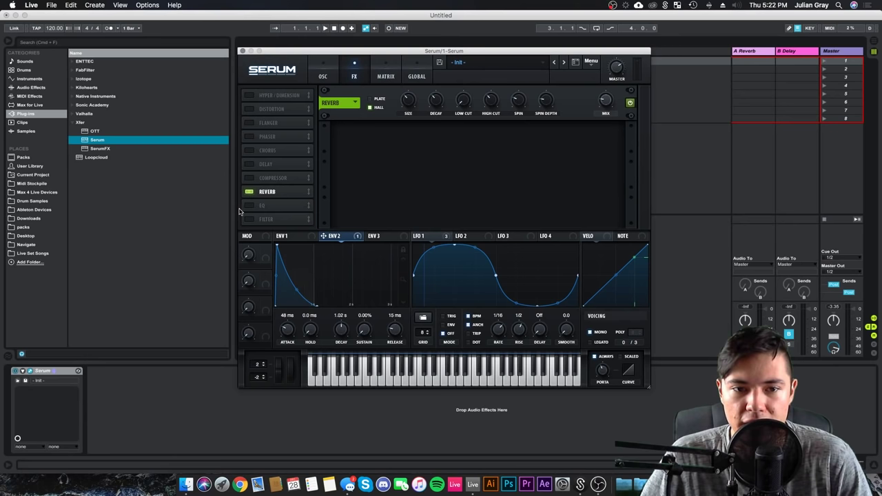
mouse_move(604, 102)
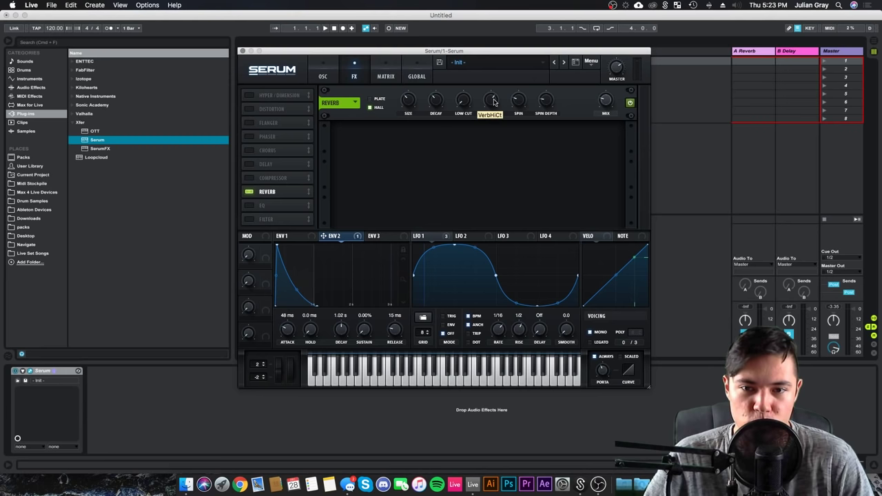
- Lengthen the reverb decay to 5.0 s and raise its low cut
left_click(494, 102)
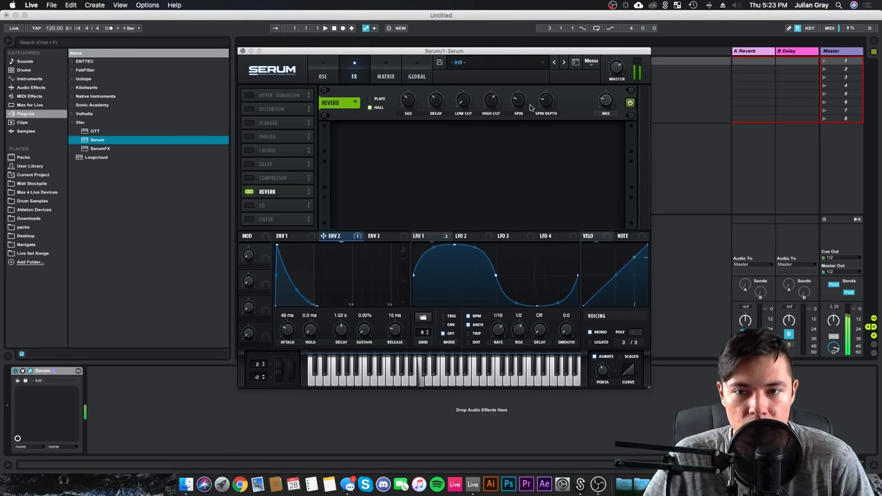
left_click(605, 101)
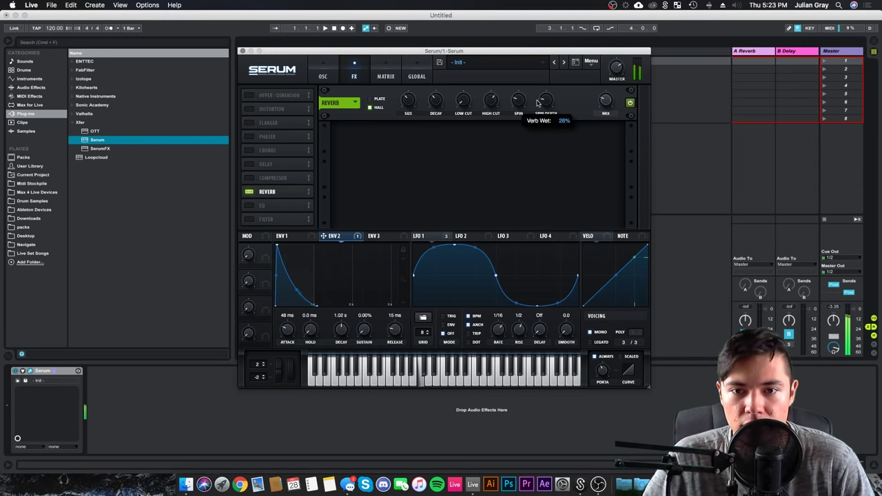
left_click(436, 102)
left_click_drag(436, 103, 437, 101)
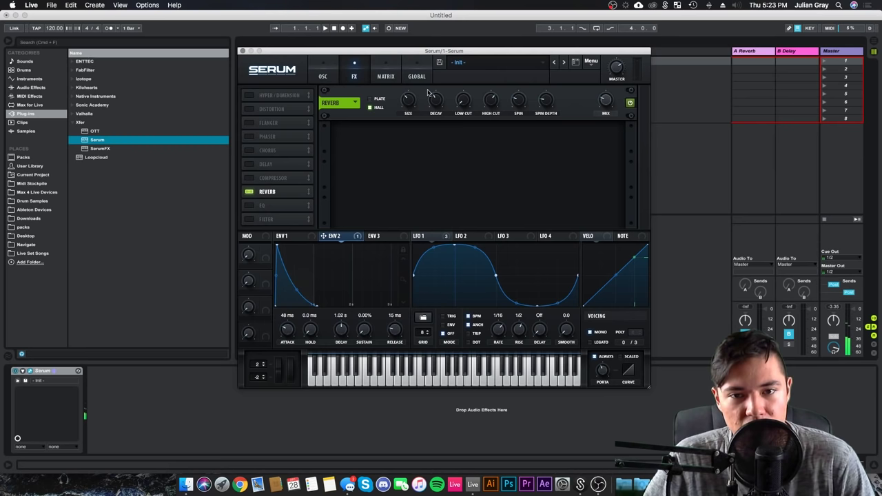
left_click_drag(466, 102, 472, 87)
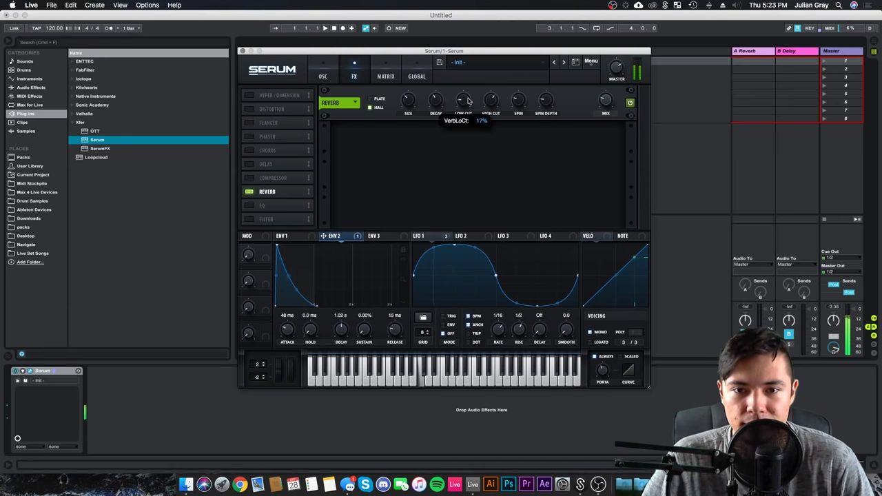
- Lower the reverb high cut to about 53% and set the wet mix to 26%
left_click(604, 102)
left_click(495, 104)
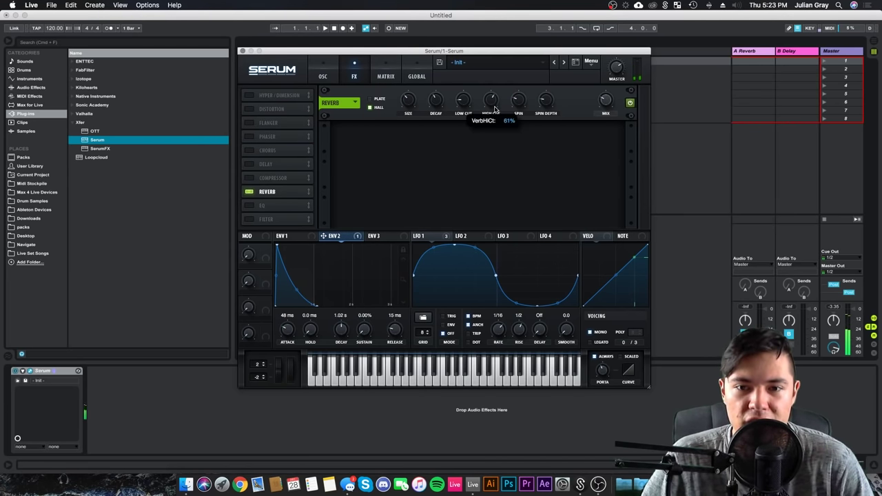
left_click_drag(494, 108, 494, 109)
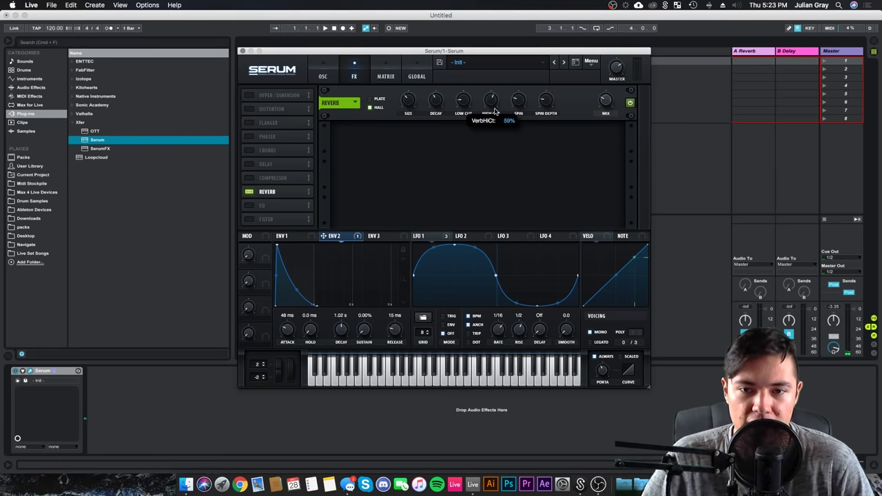
left_click_drag(494, 110, 495, 116)
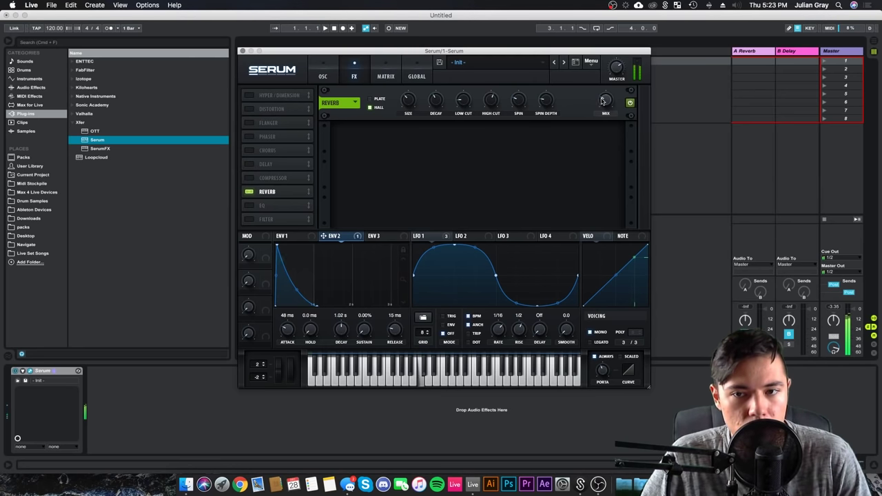
left_click_drag(602, 104, 602, 104)
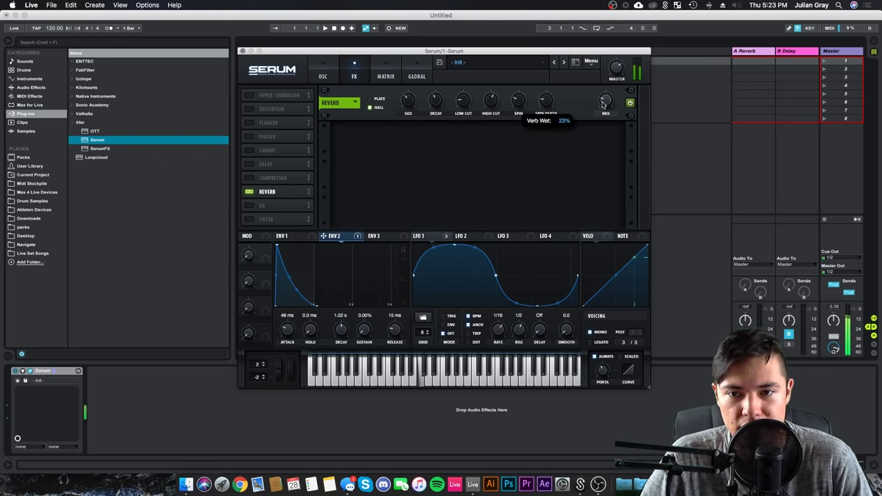
- Enable the Delay with a lower, narrower filter band and Ping-Pong on
left_click(250, 164)
mouse_move(516, 101)
left_mouse_down()
mouse_move(518, 109)
mouse_move(506, 101)
left_mouse_up()
left_click(551, 104)
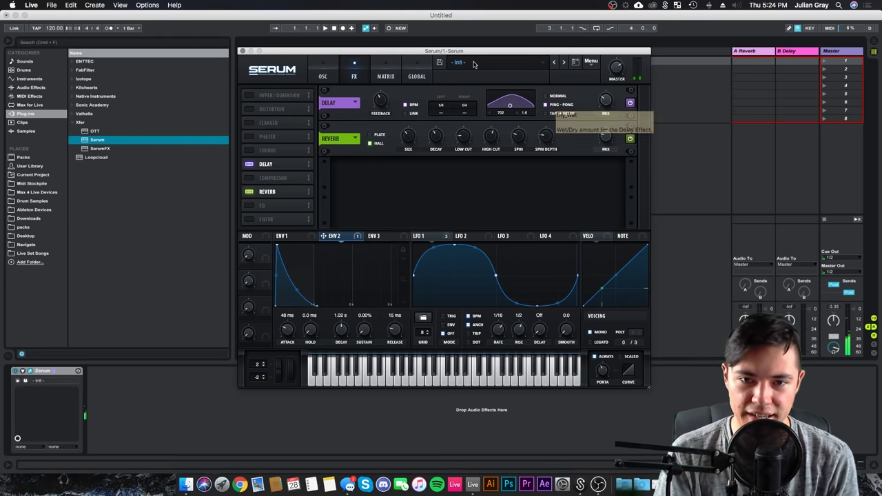
- Bend envelope 2's decay curve into a sharp, fast fall, auditioning the pluck
left_click_drag(368, 53, 372, 62)
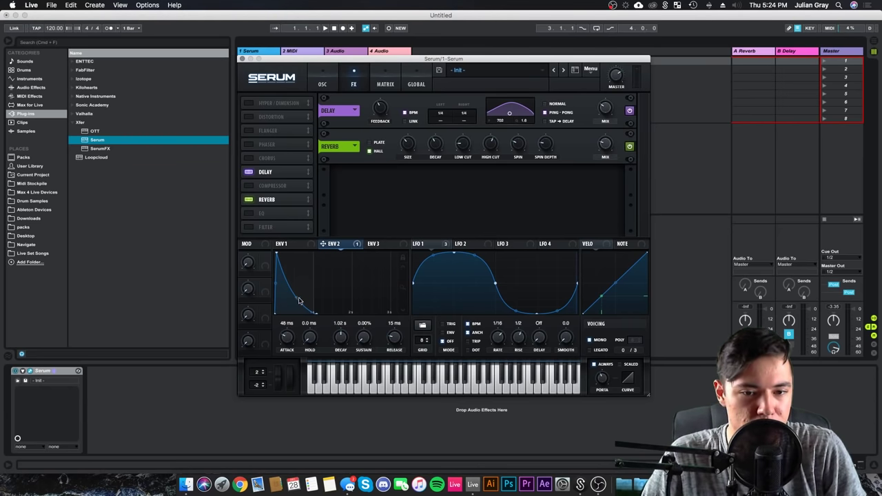
key("a")
key("a")
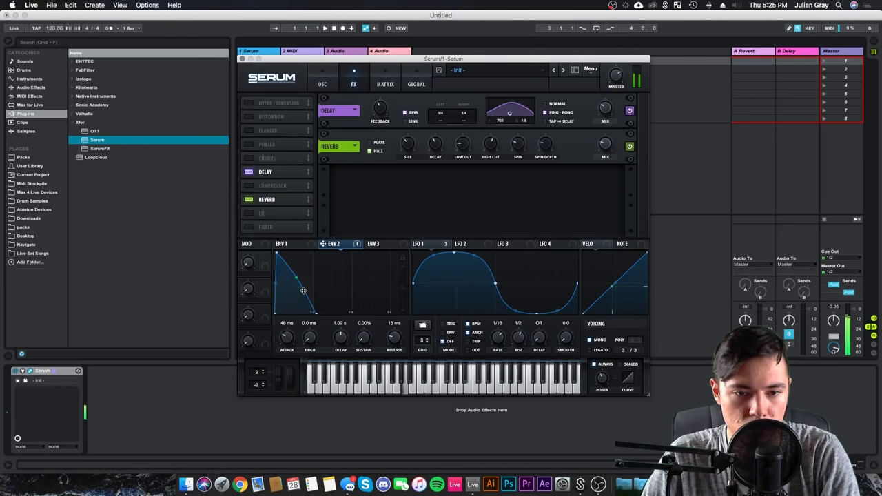
mouse_move(303, 290)
left_mouse_down()
mouse_move(292, 315)
mouse_move(297, 295)
left_mouse_up()
key("a")
key("a")
key("a")
key("a")
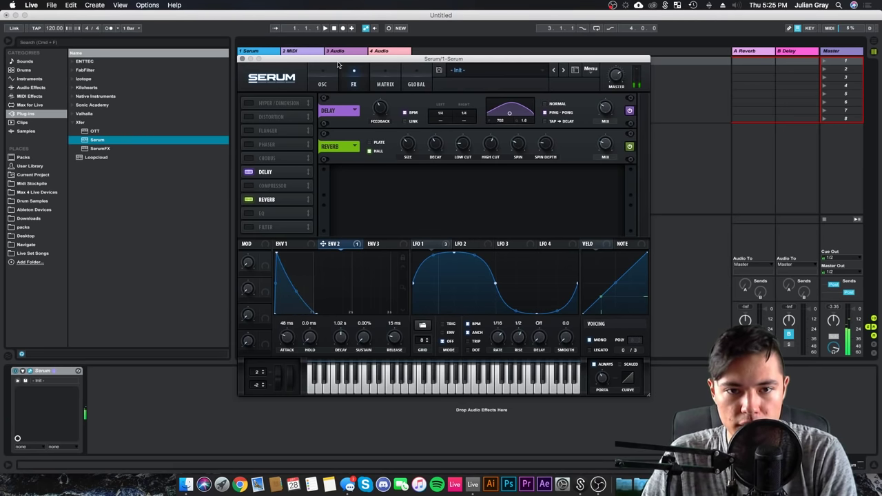
- Raise OSC B's fine tuning from 5 to 15 cents while auditioning notes
left_click(322, 80)
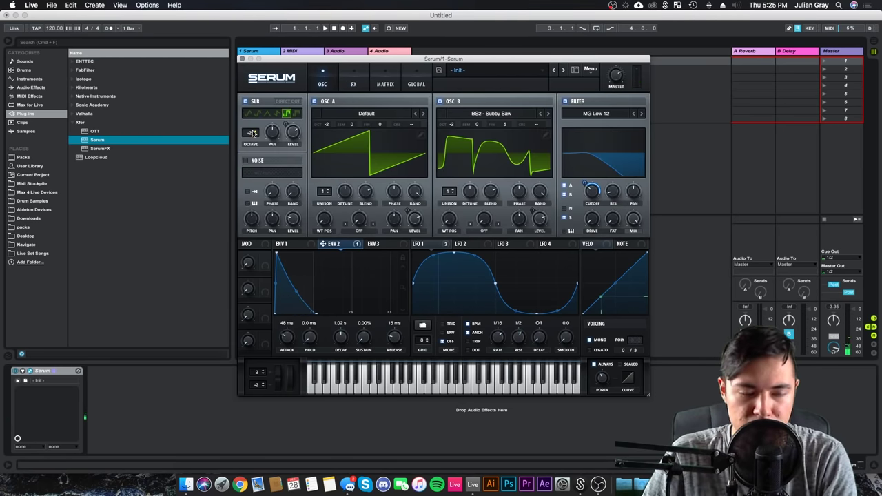
key("a")
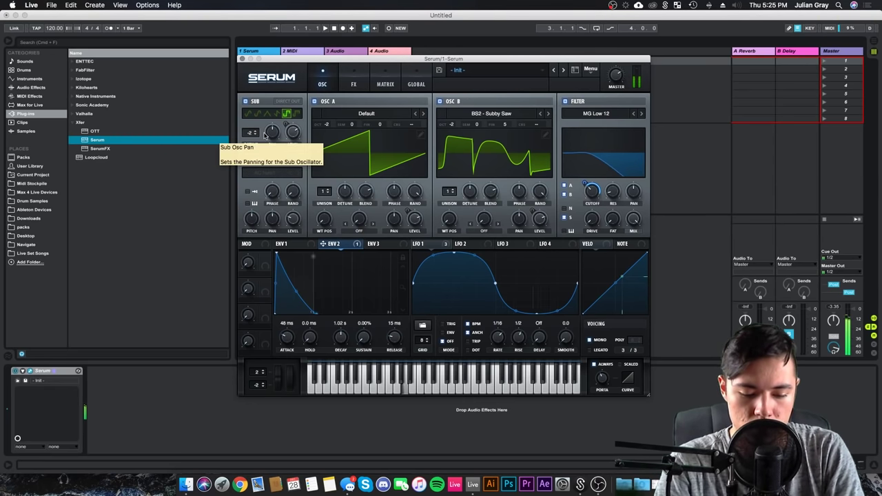
key("h")
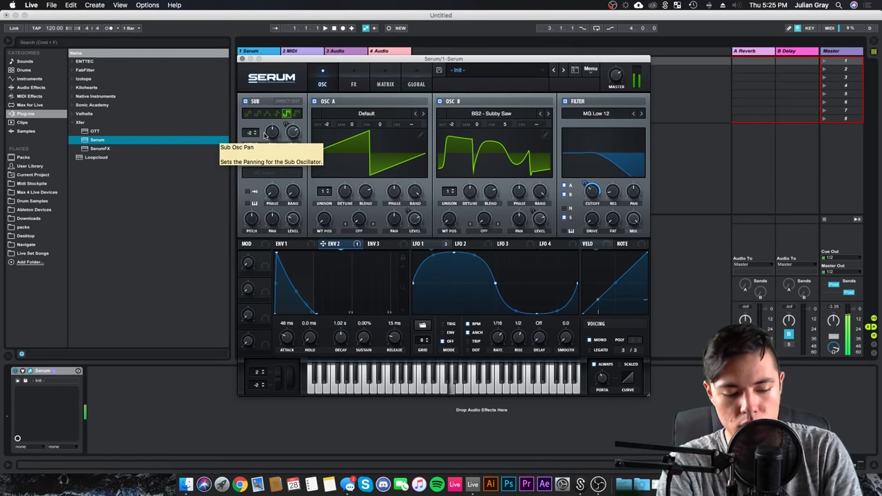
key("a")
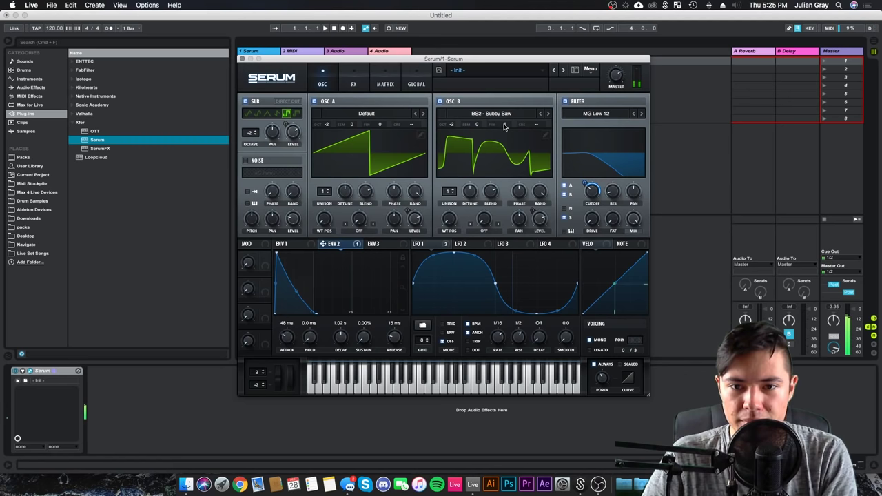
left_click_drag(507, 127, 508, 131)
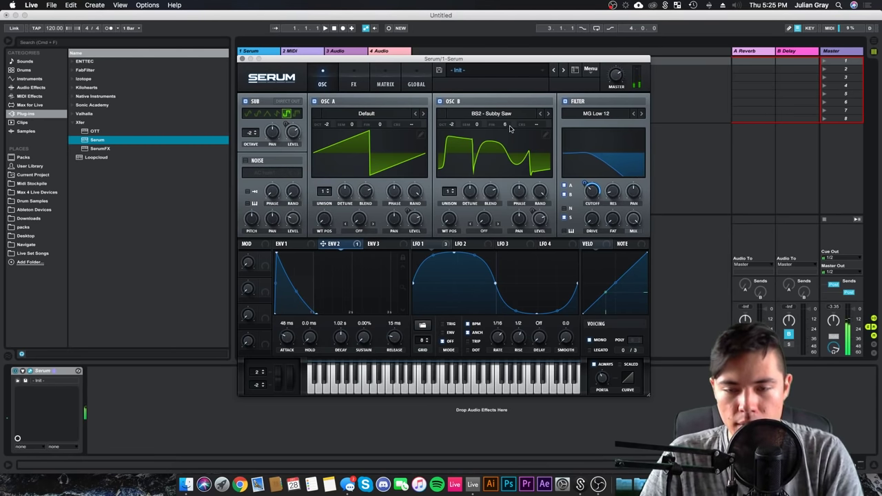